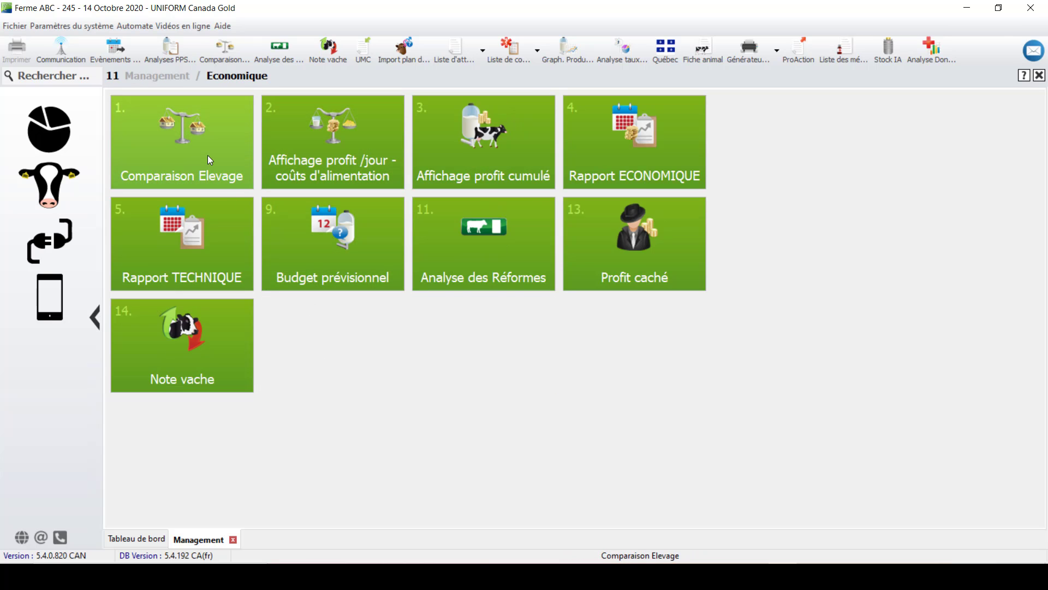
# Add the Comparaison Elevage function to the toolbar as a shortcut
pyautogui.click(189, 150)
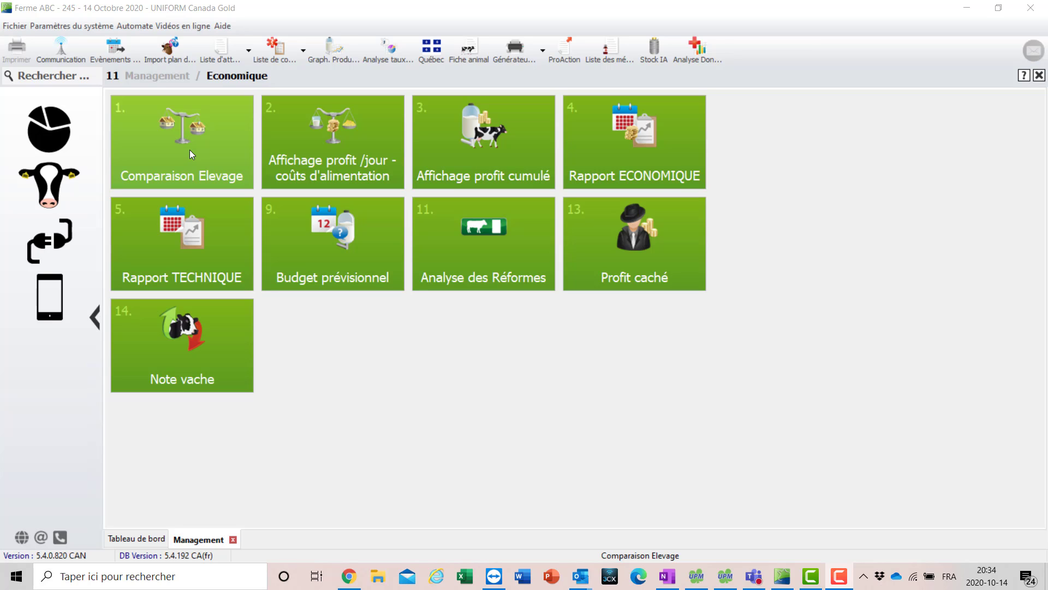
pyautogui.rightClick(190, 151)
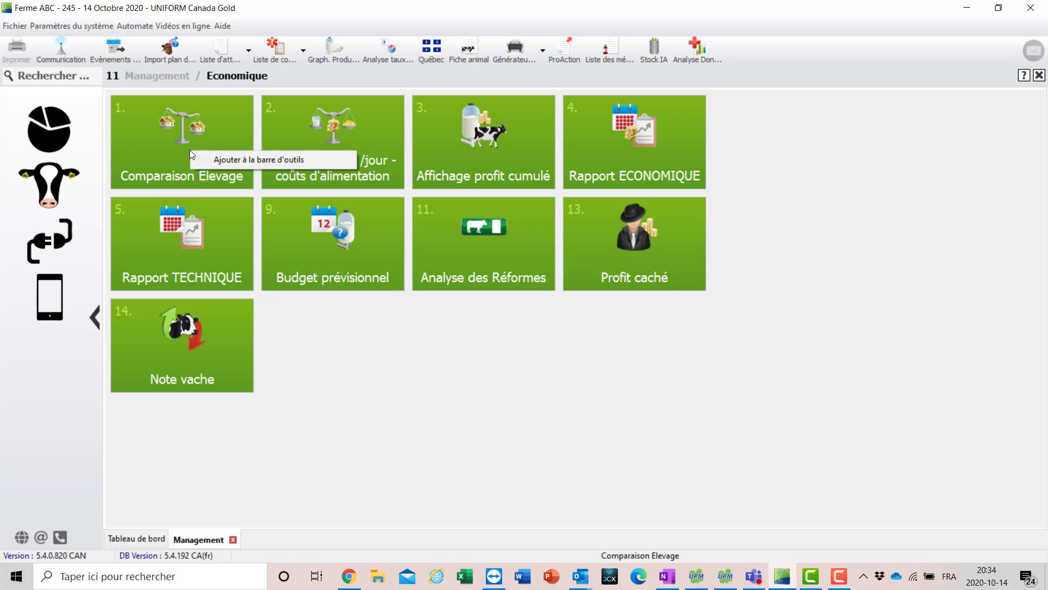
pyautogui.click(217, 158)
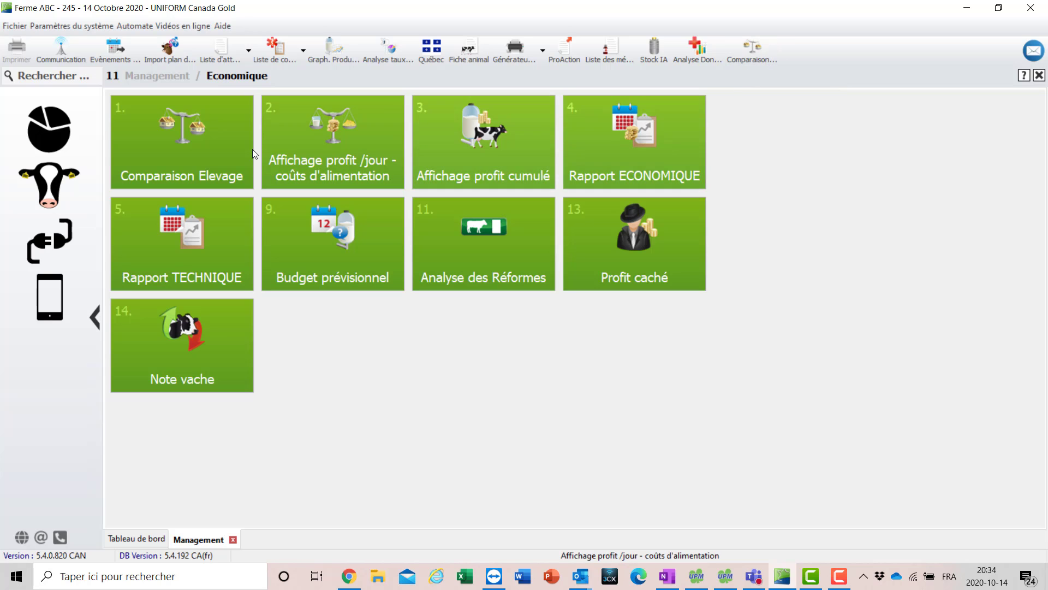
# Open Comparaison Elevage and review its herd comparison criteria and its display properties
pyautogui.click(173, 126)
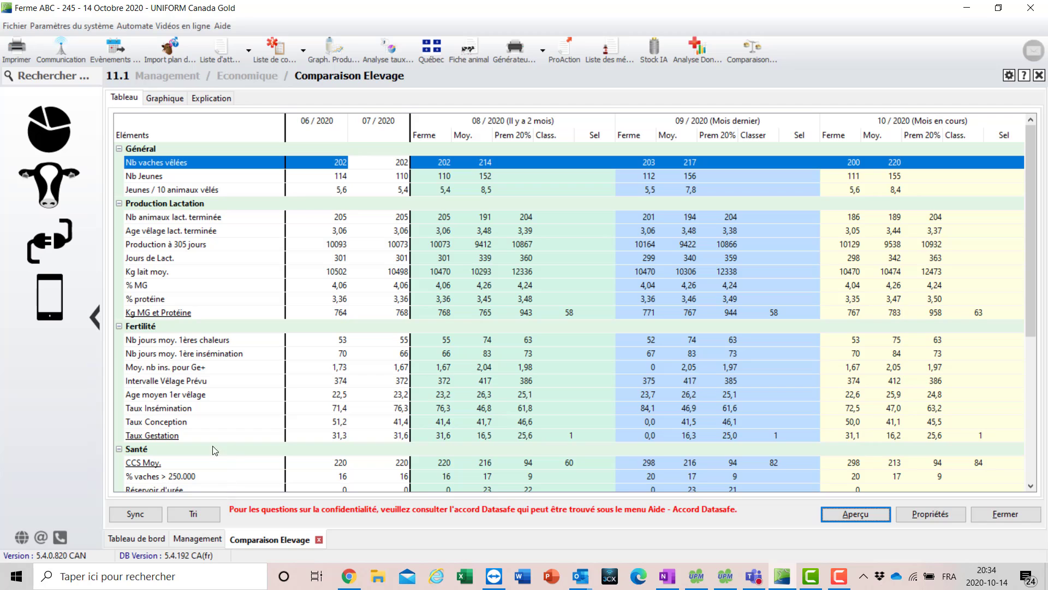
pyautogui.click(208, 516)
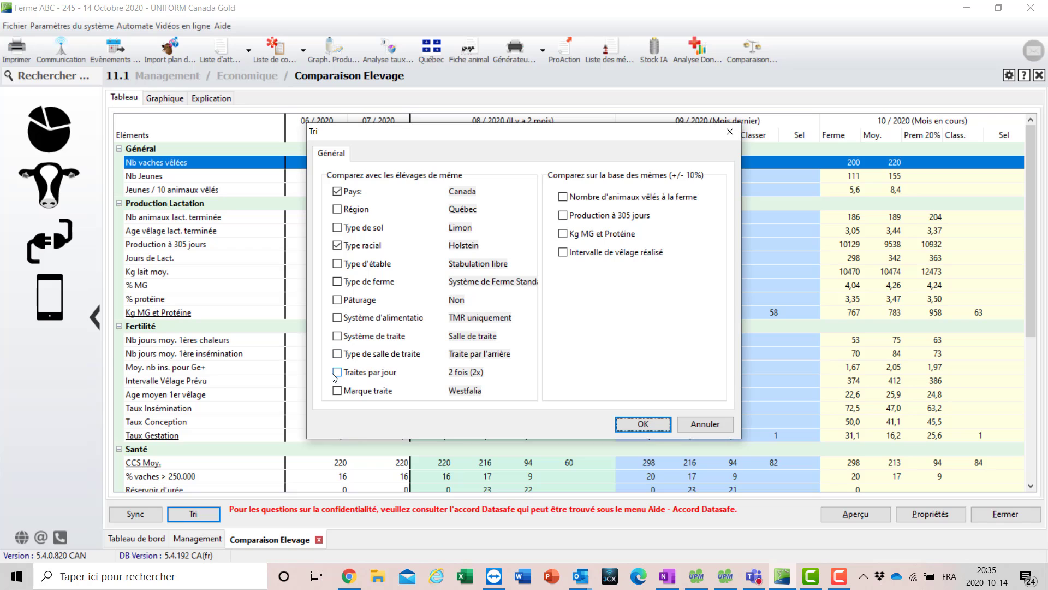
pyautogui.click(644, 425)
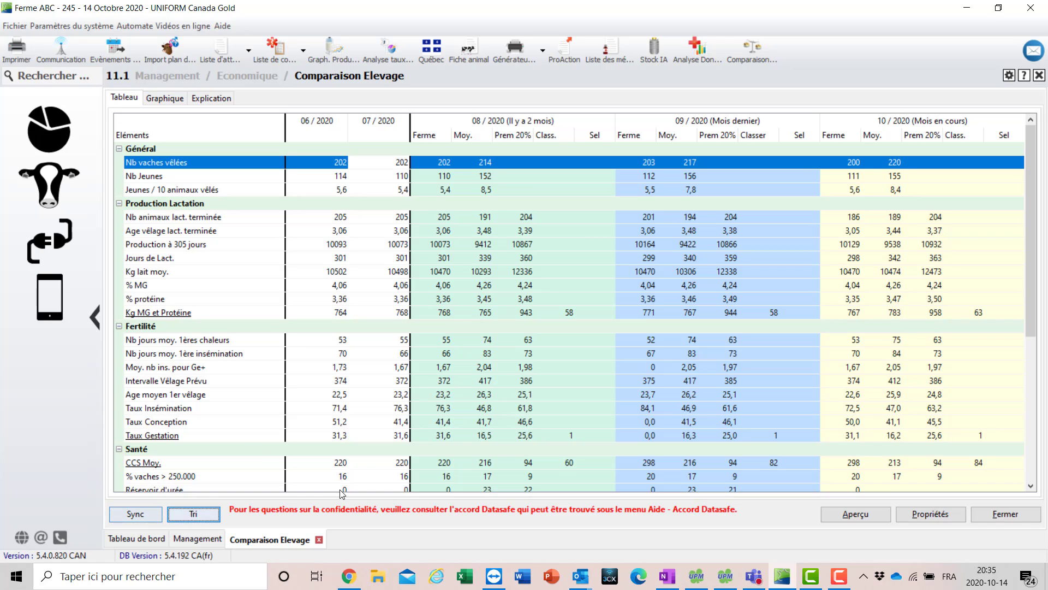
pyautogui.click(950, 517)
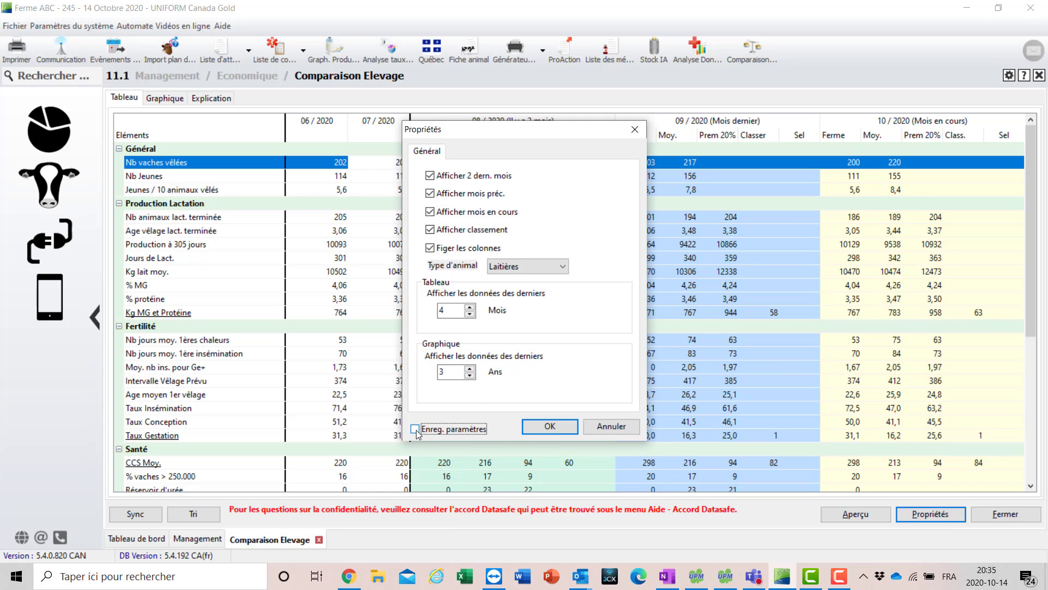
pyautogui.click(549, 429)
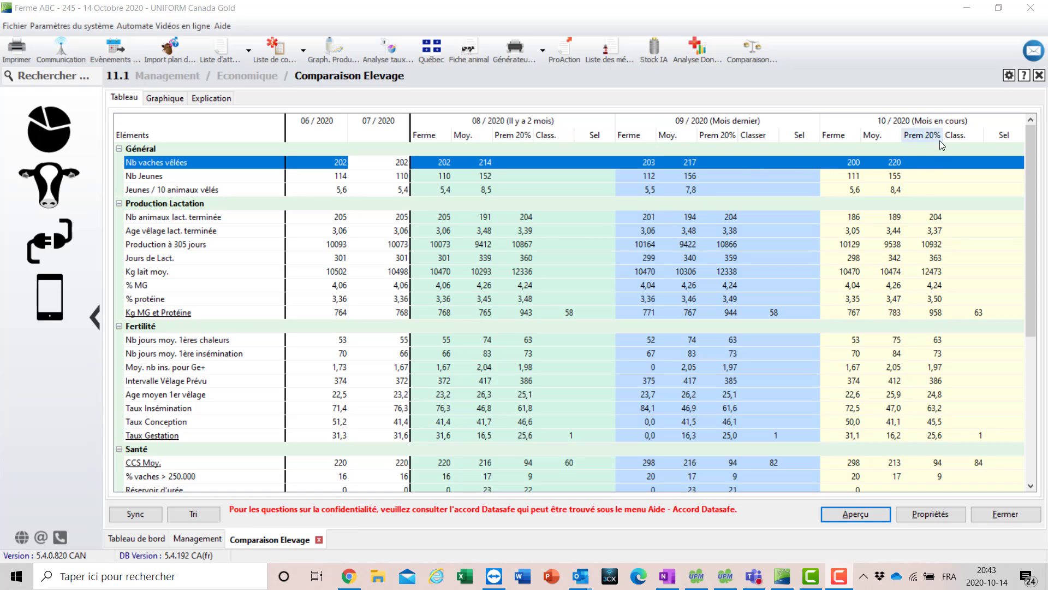
# Preview the Comparaison Elevage report, read through its sections down to Production laitière, and close the preview
pyautogui.click(856, 516)
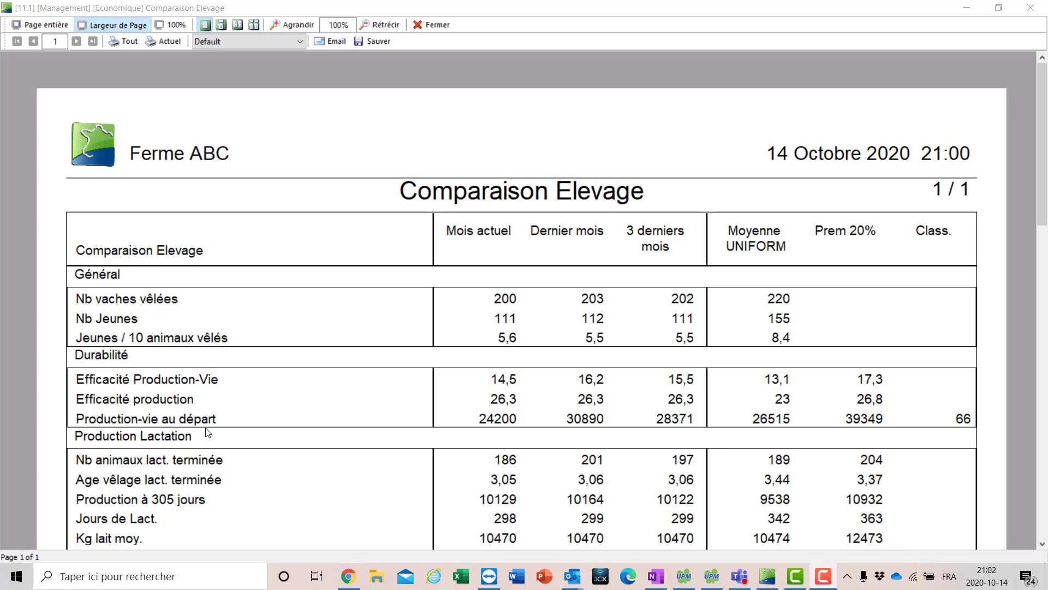
pyautogui.scroll(-1, 204, 437)
pyautogui.scroll(-4, 202, 429)
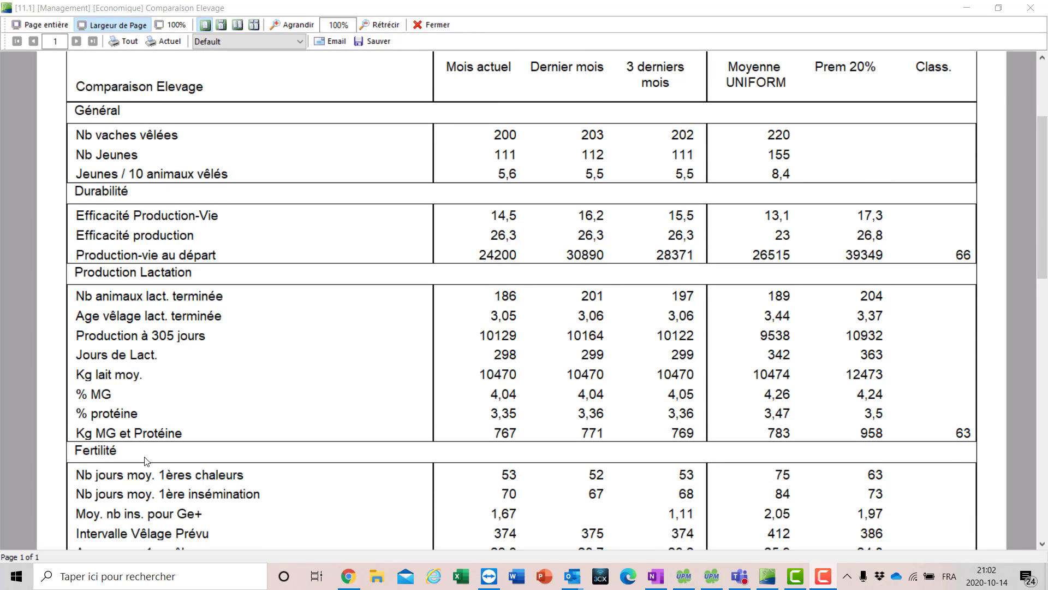
pyautogui.scroll(-6, 146, 462)
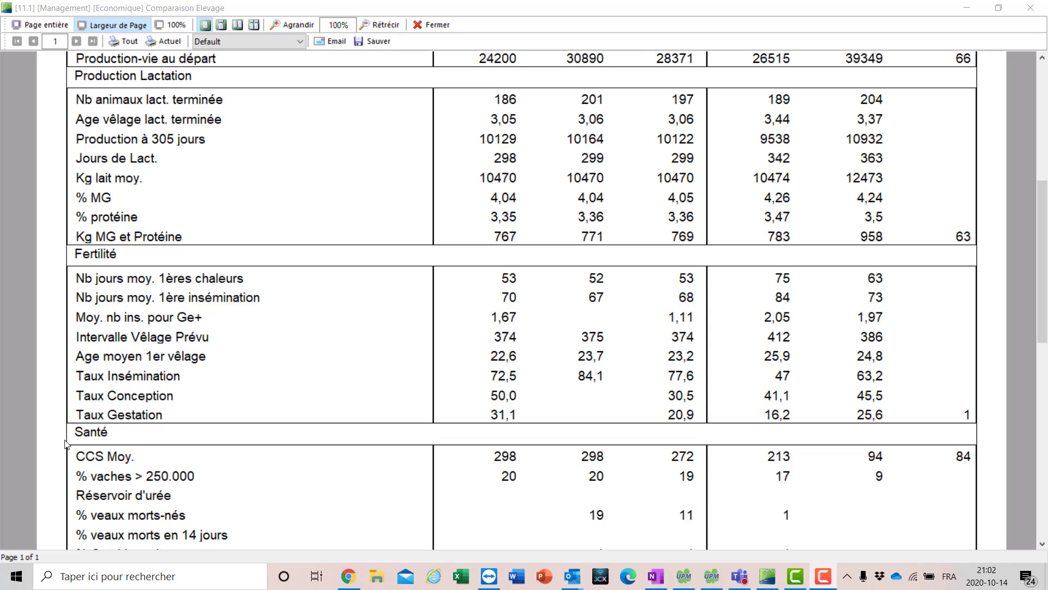
pyautogui.scroll(-6, 171, 445)
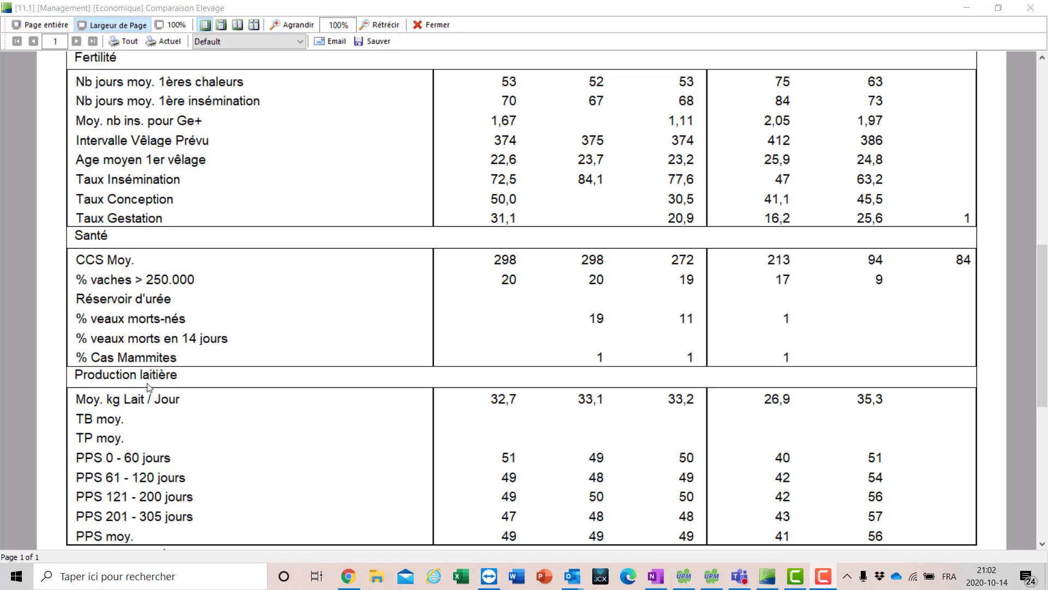
pyautogui.click(436, 25)
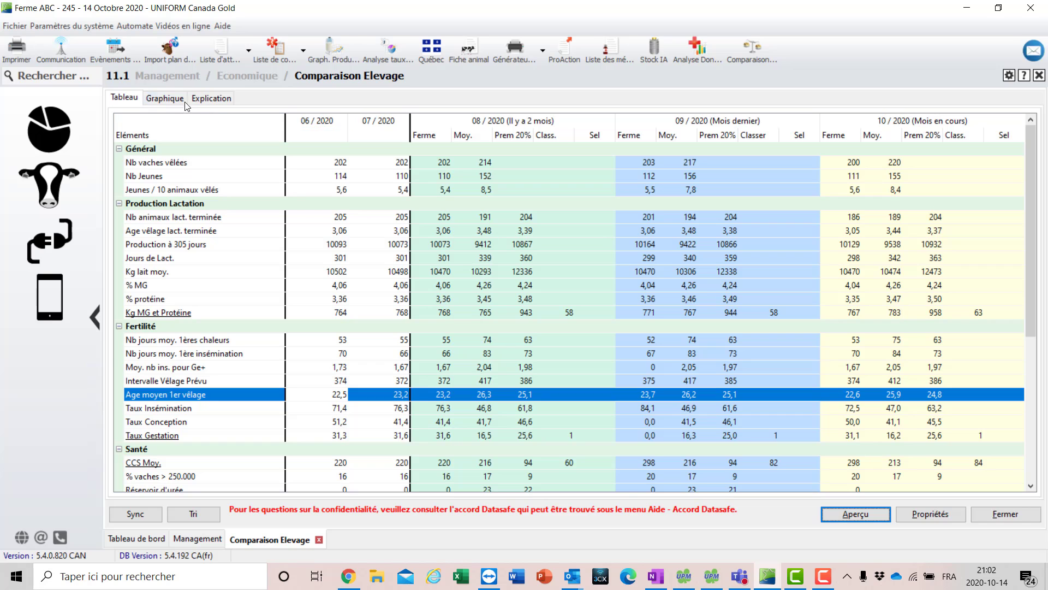
# Show the comparison as a graph and hide the Nb vaches vêlées and Nb Jeunes curves
pyautogui.click(183, 100)
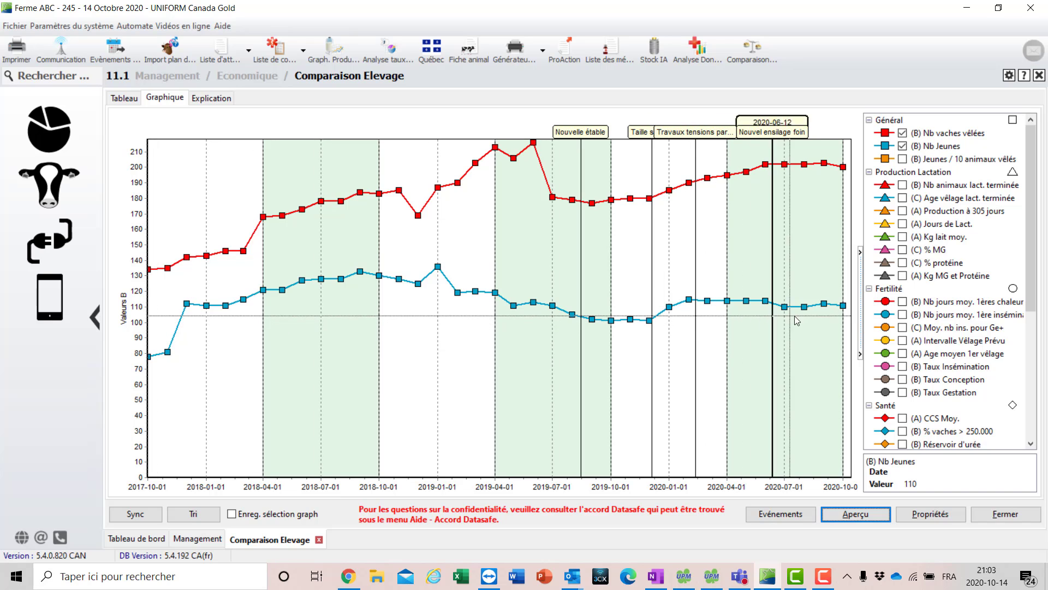
pyautogui.click(903, 134)
pyautogui.click(902, 146)
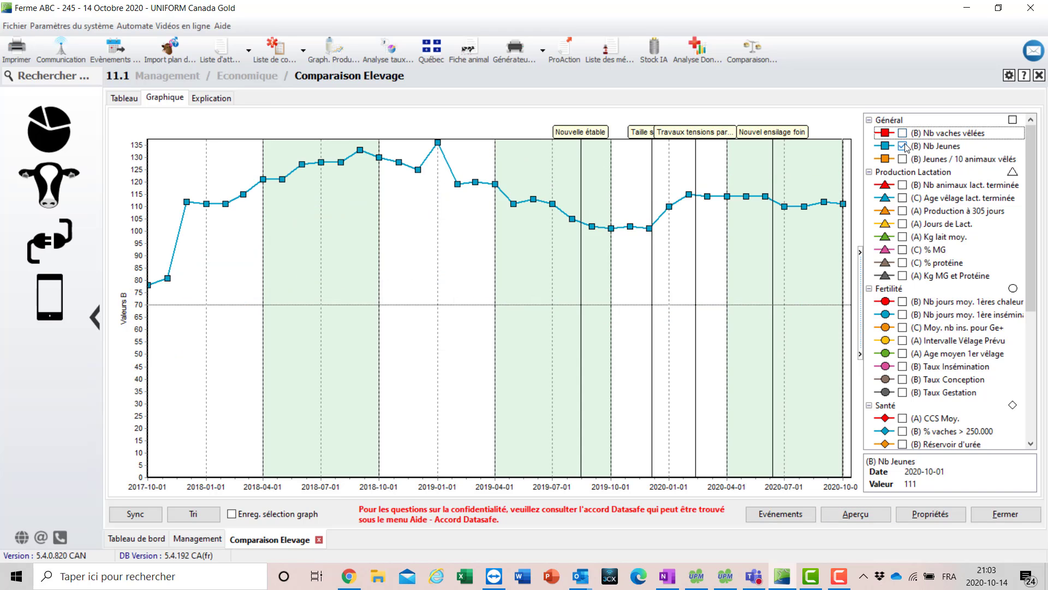
# View the Nb animaux lact. terminée and Production à 305 jours curves one at a time, hiding each again
pyautogui.click(903, 186)
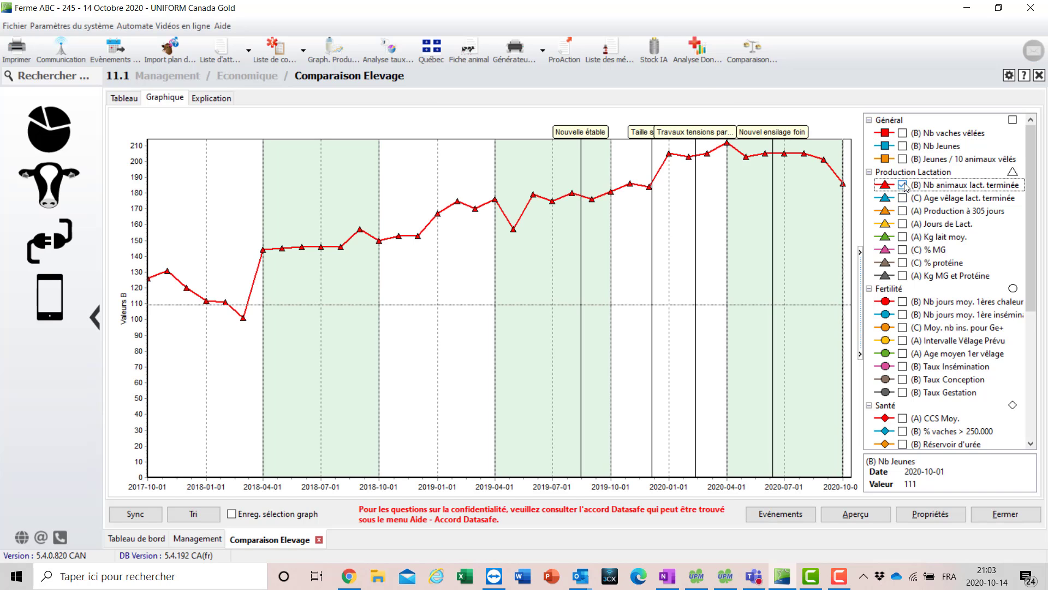
pyautogui.click(903, 186)
pyautogui.click(903, 211)
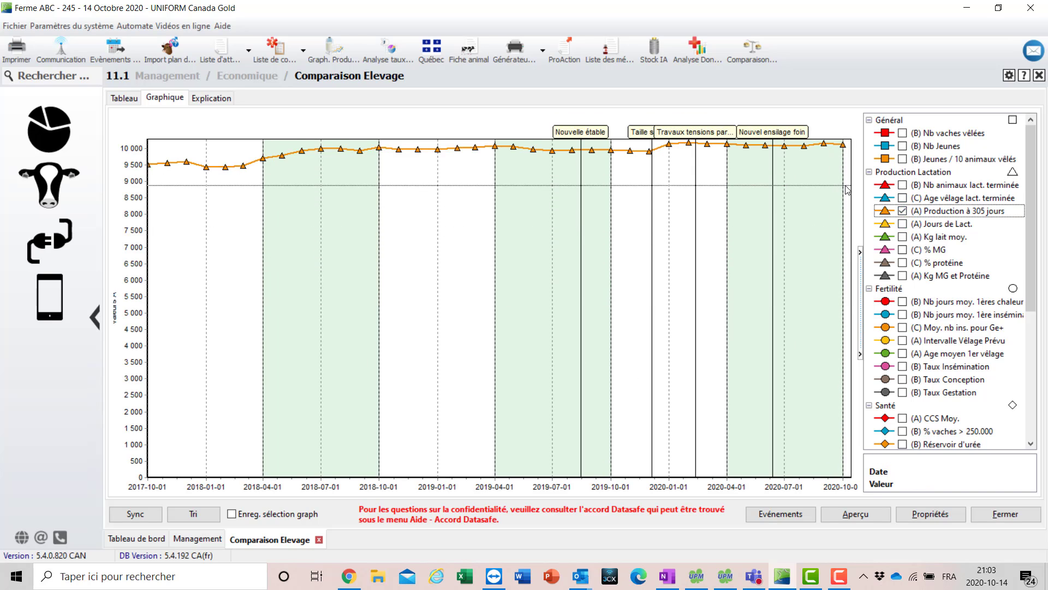
pyautogui.click(903, 212)
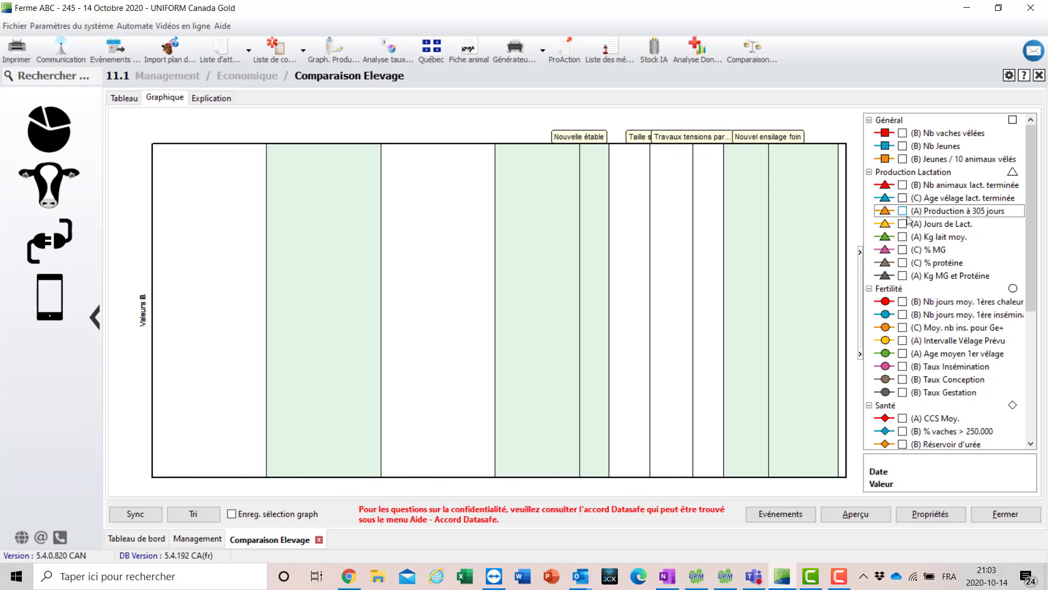
# Display the Taux Insémination, Taux Conception and Taux Gestation curves together on the graph
pyautogui.scroll(-1, 907, 257)
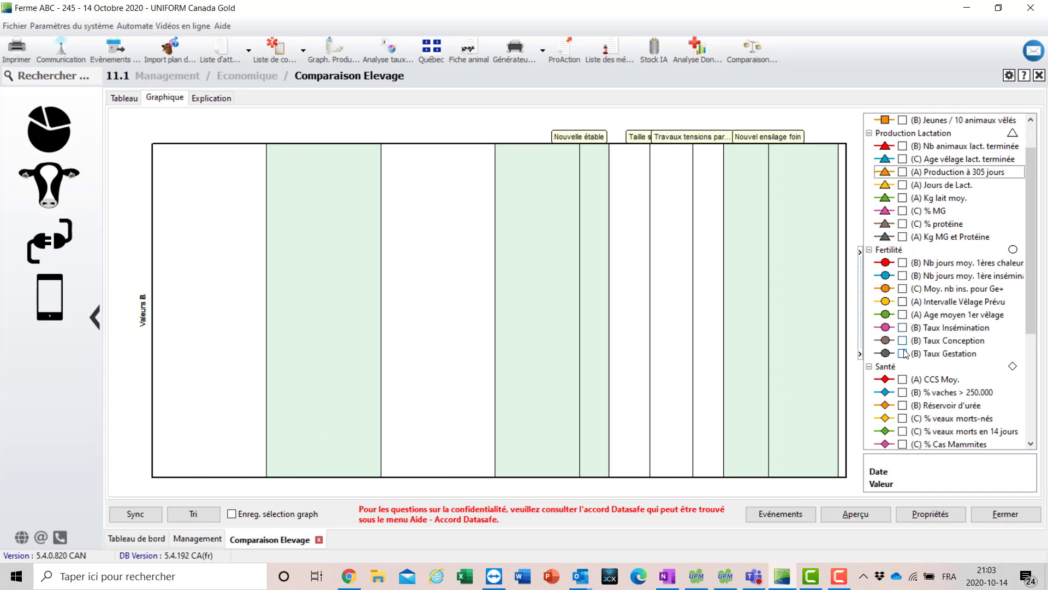
pyautogui.scroll(-1, 905, 349)
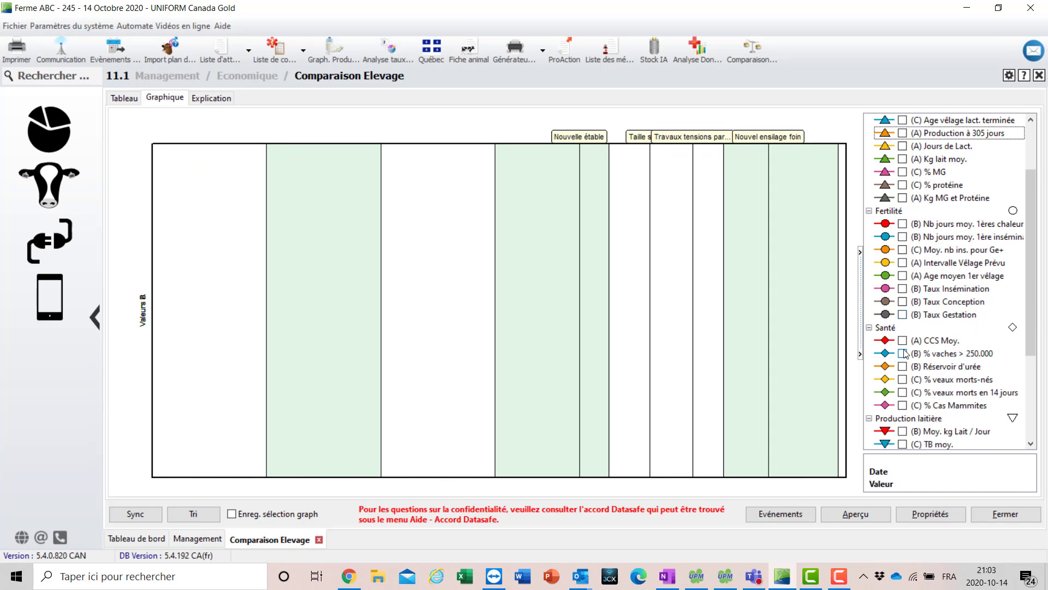
pyautogui.click(902, 289)
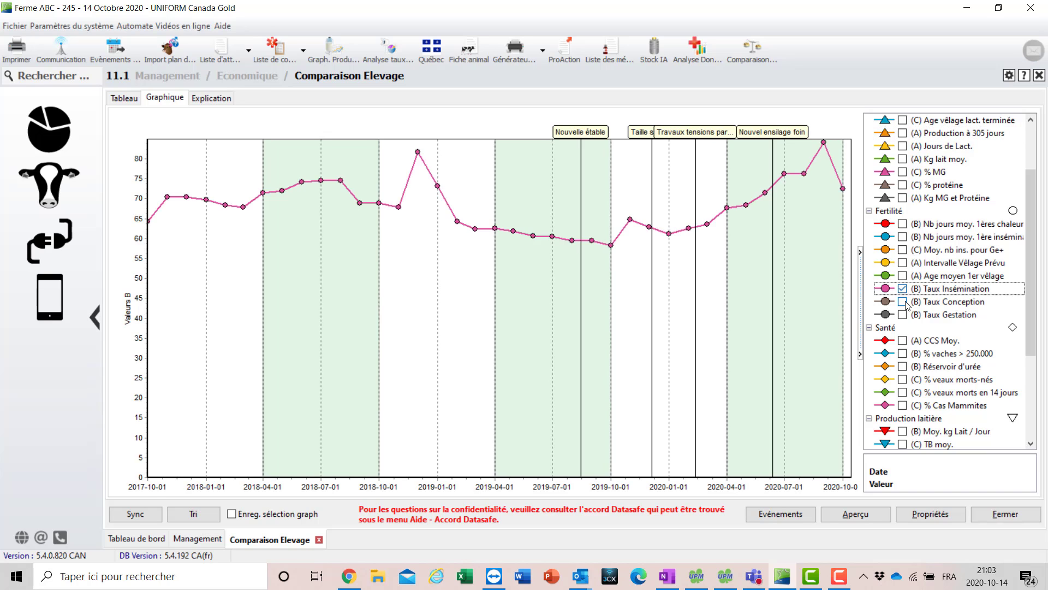
pyautogui.click(903, 302)
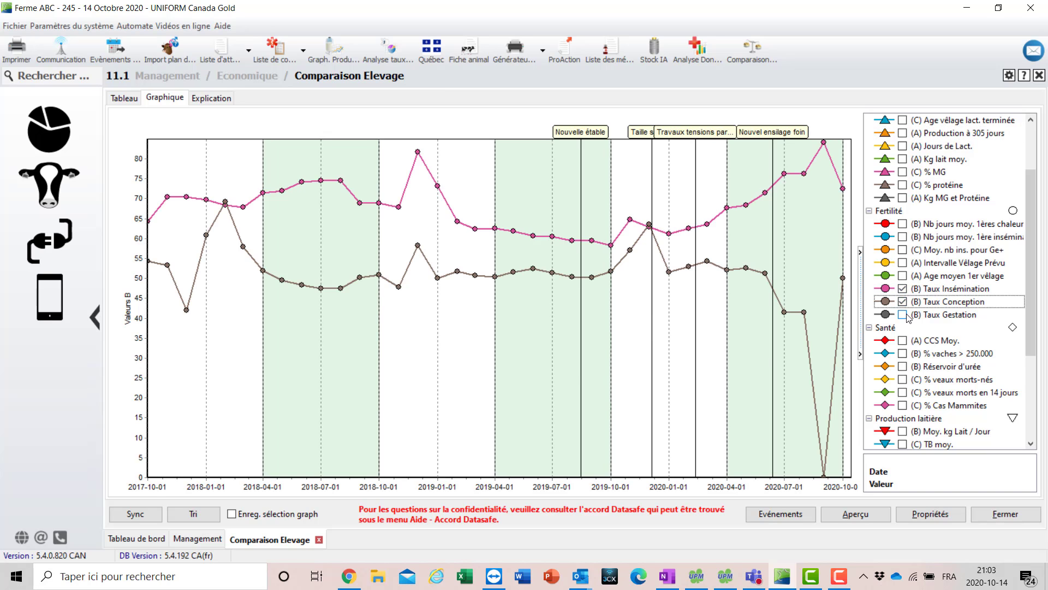
pyautogui.click(903, 315)
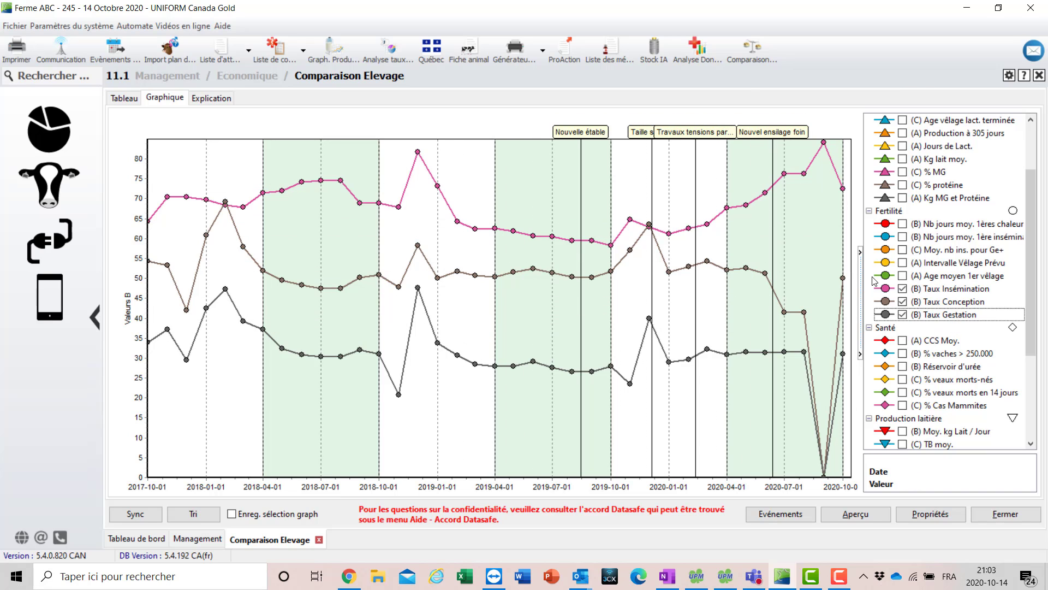
pyautogui.click(908, 318)
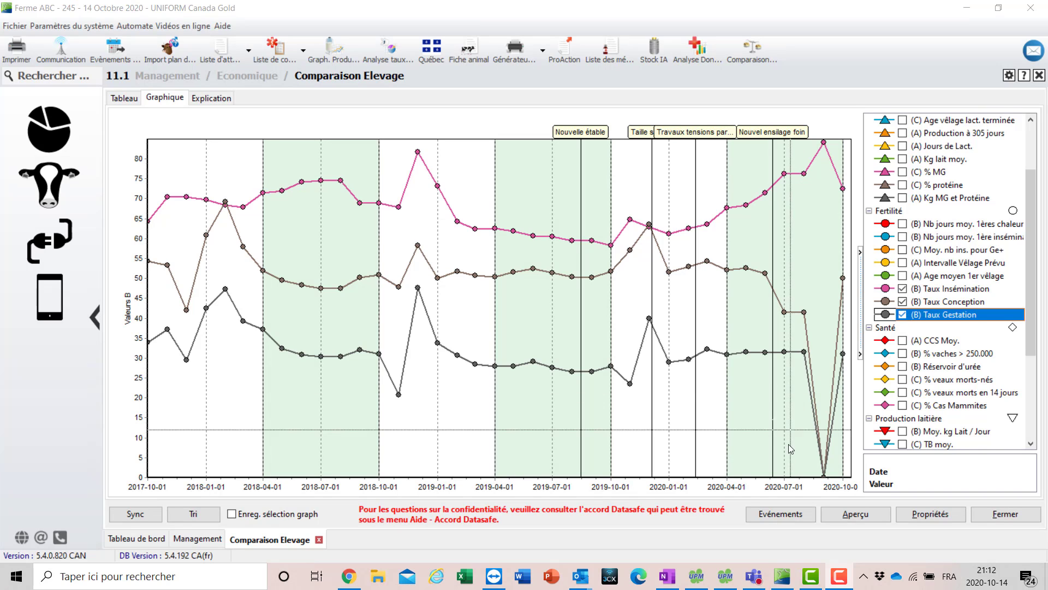
# Add a herd event dated 2020-09-15 named "Nouvel ensilage mais" to the graph
pyautogui.click(788, 516)
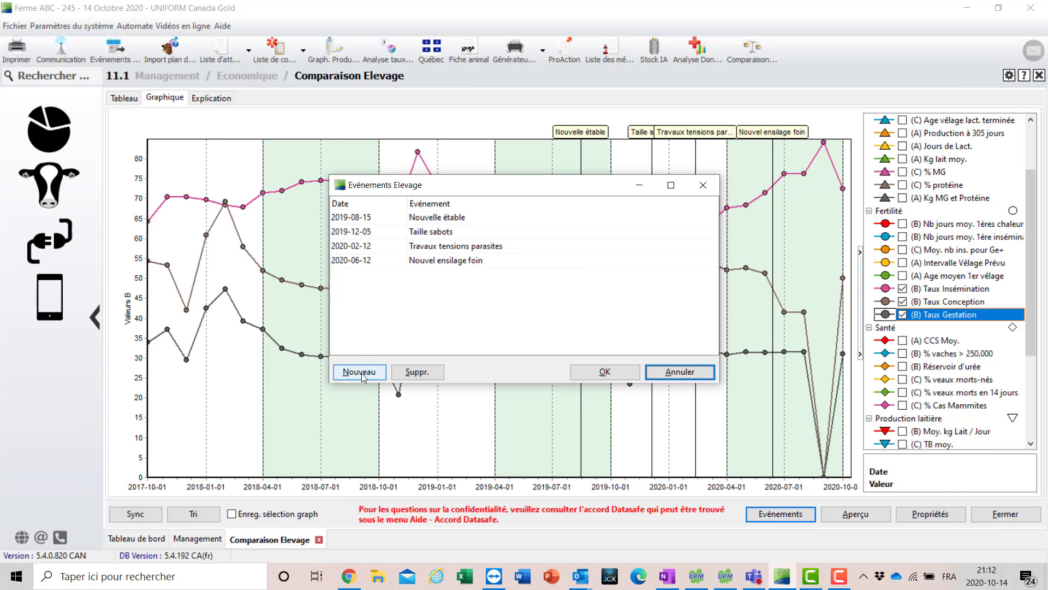
pyautogui.click(359, 372)
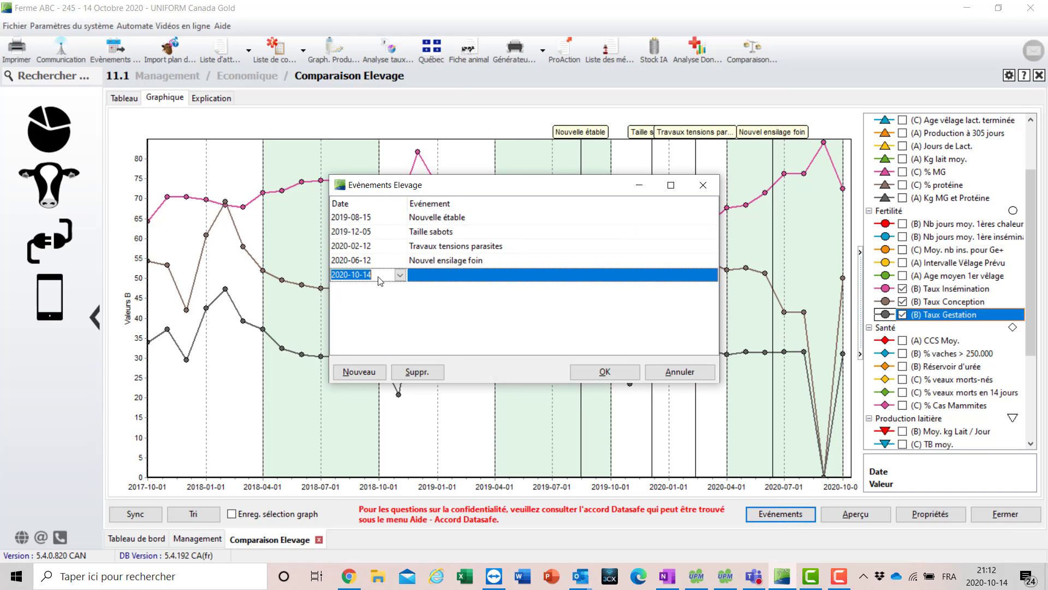
pyautogui.write('2020-')
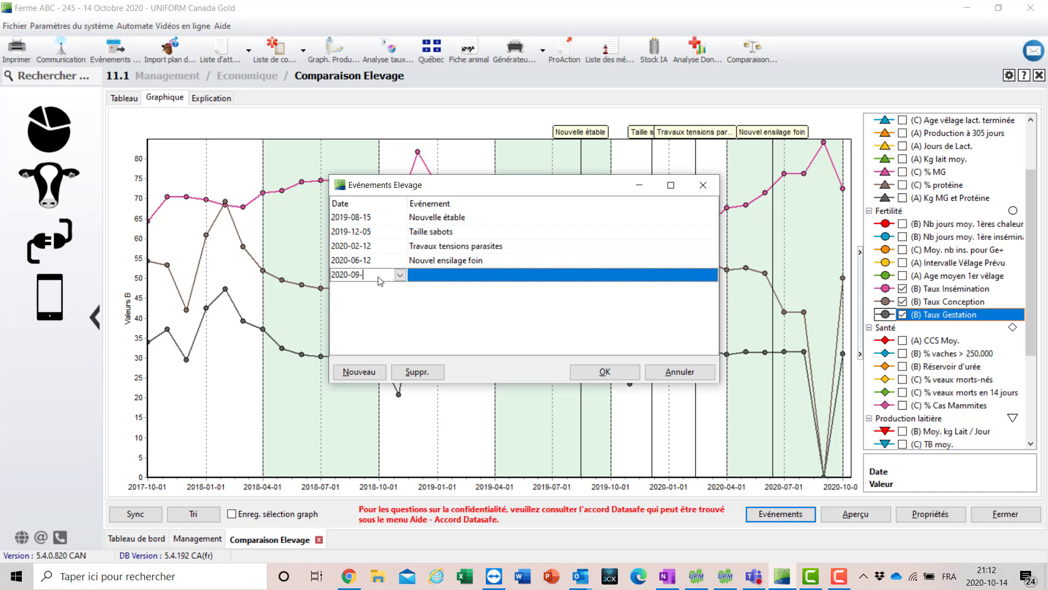
pyautogui.click(442, 275)
pyautogui.write('No')
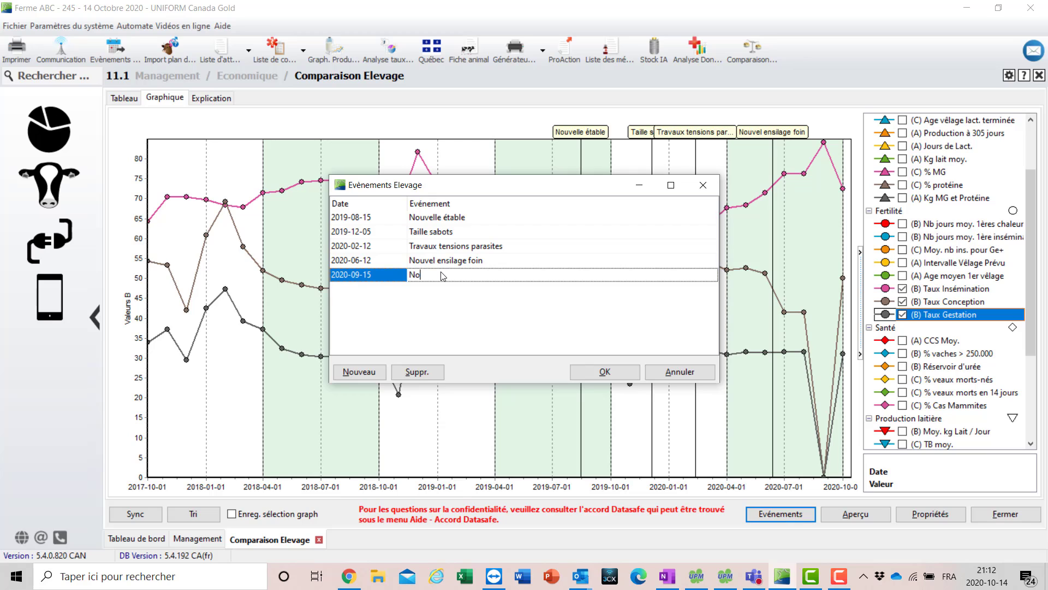
pyautogui.write('uvel ensilage mais')
pyautogui.click(612, 371)
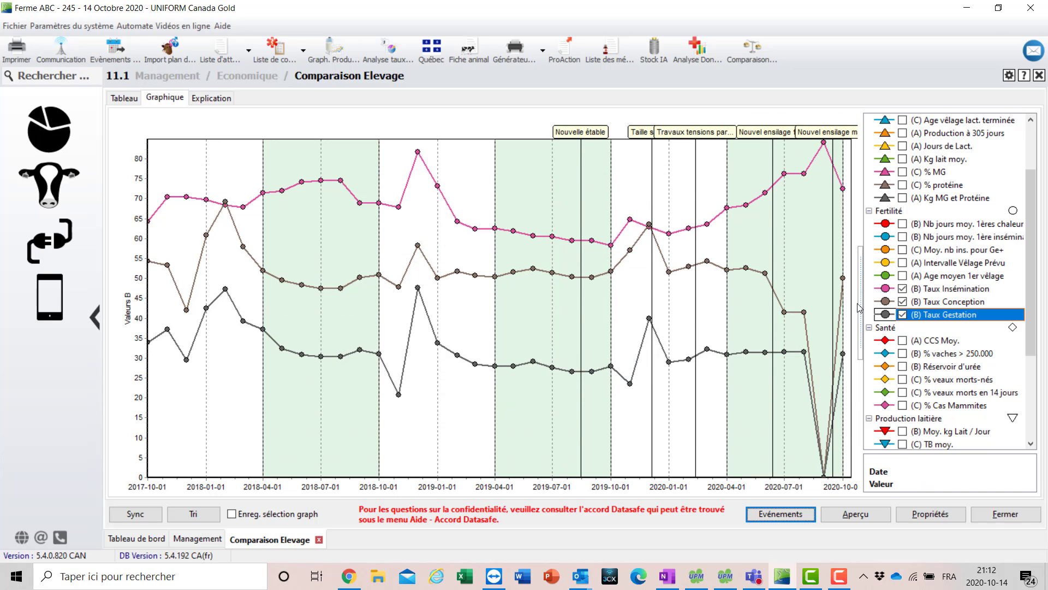
# Replace the three fertility rate curves on the graph with the Moy. kg Lait / Jour curve
pyautogui.moveTo(843, 187)
pyautogui.moveTo(827, 138)
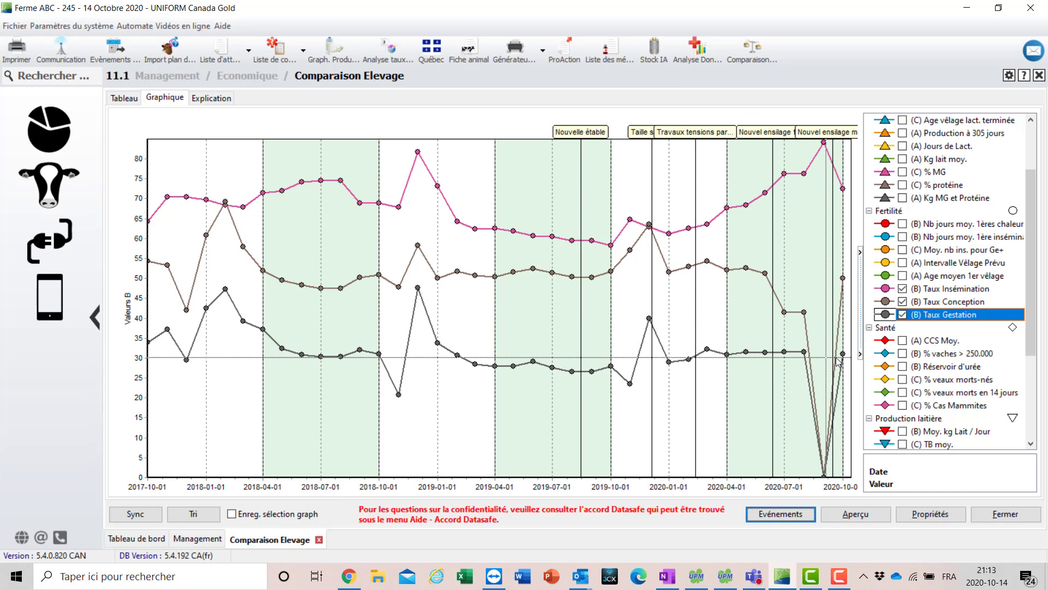
pyautogui.click(902, 315)
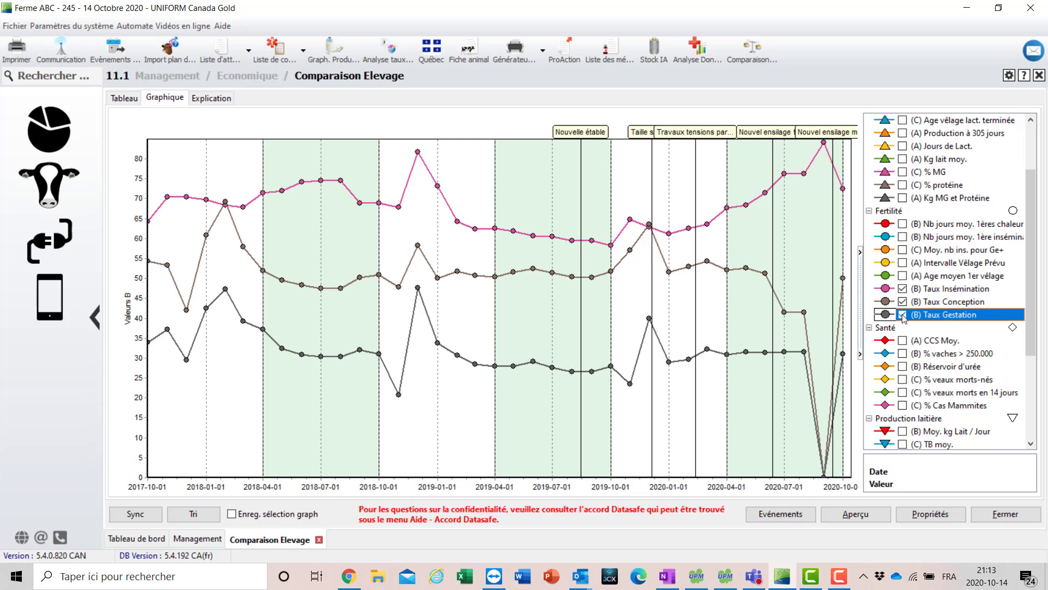
pyautogui.click(903, 301)
pyautogui.click(902, 289)
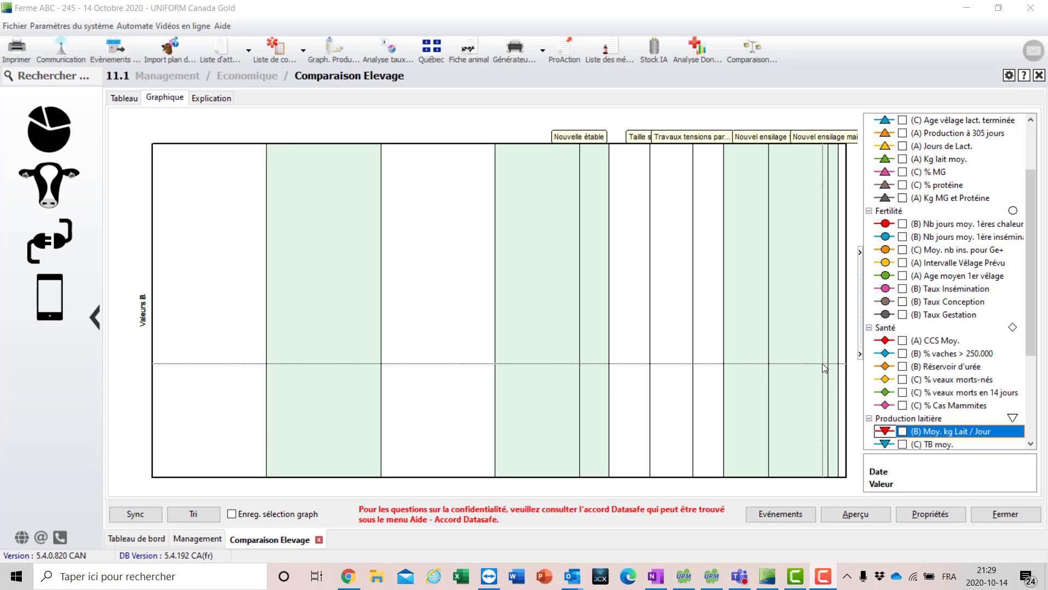
pyautogui.click(903, 432)
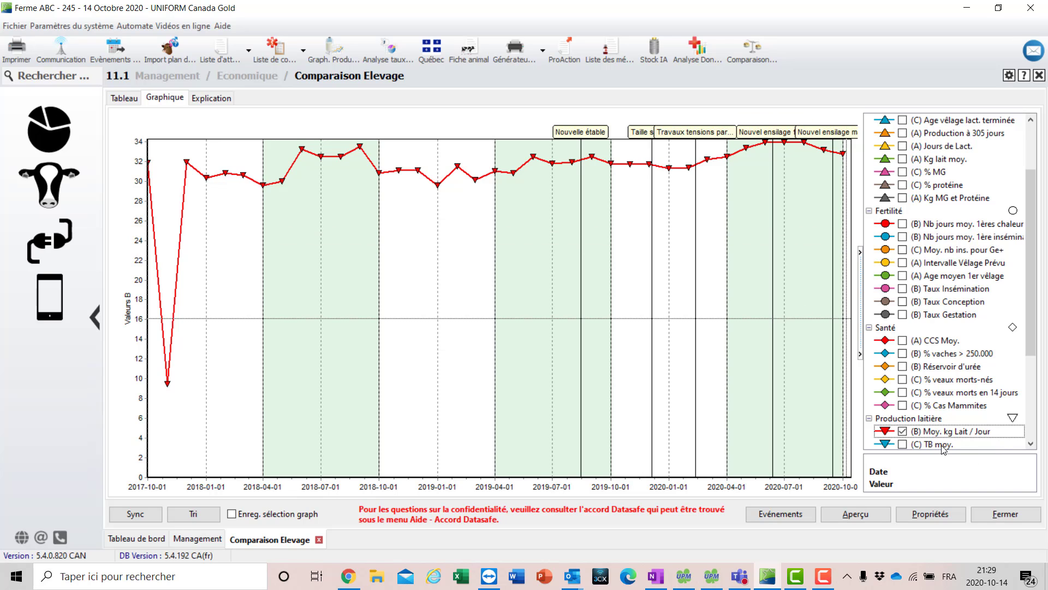
# Open the explanations of the comparison elements and examine the definition of TB moy
pyautogui.click(221, 100)
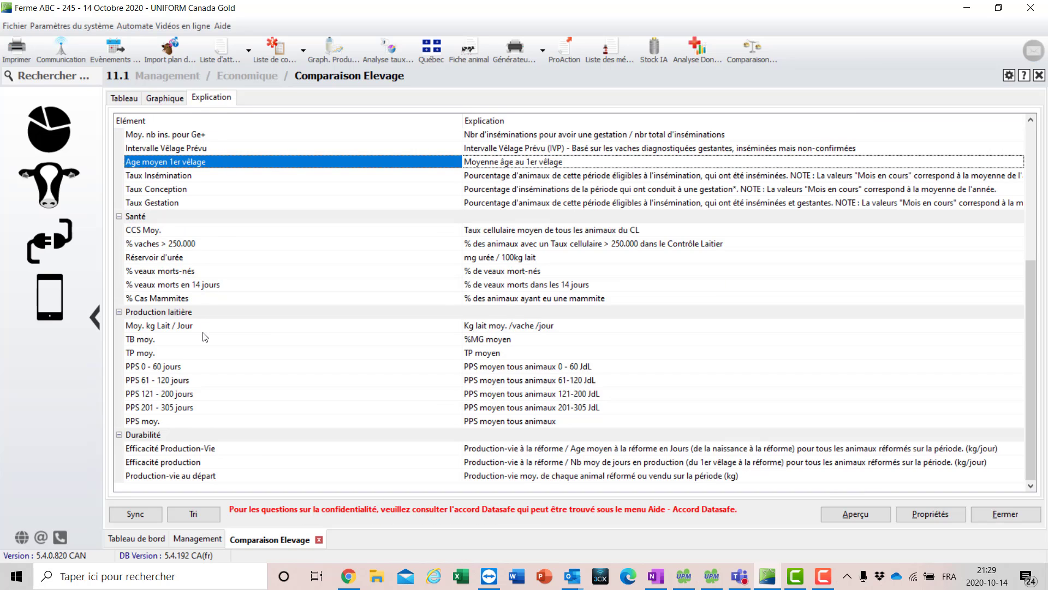
pyautogui.click(184, 344)
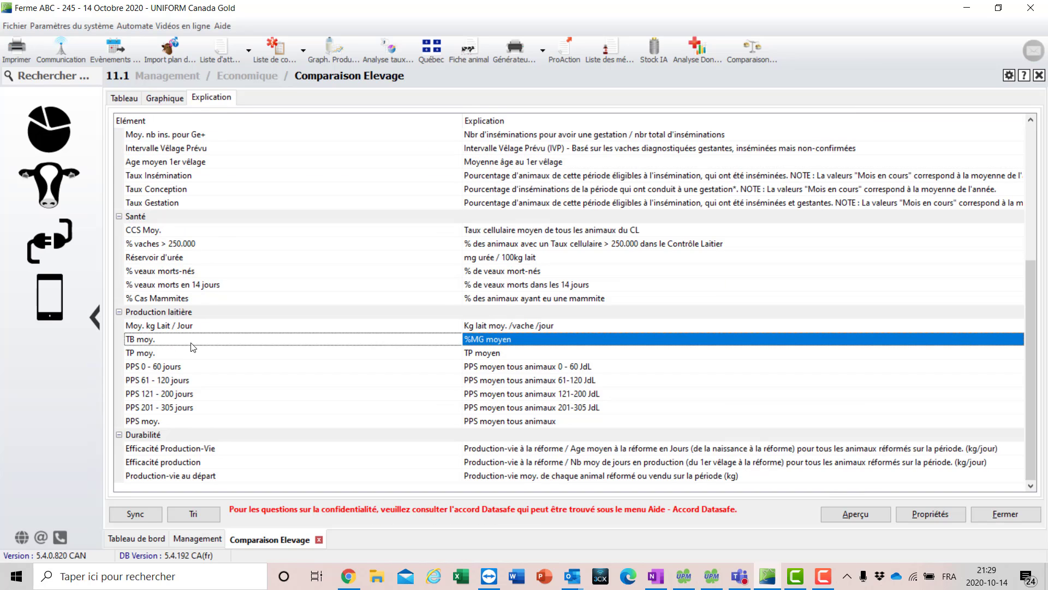